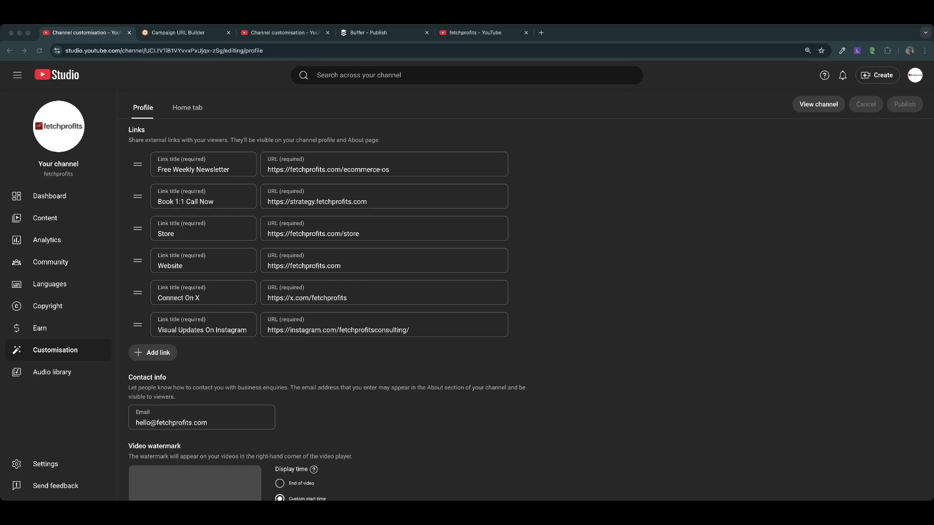
- Reload the fetchprofits channel page and review the full list of external links in its channel details
click(475, 32)
key(super+r)
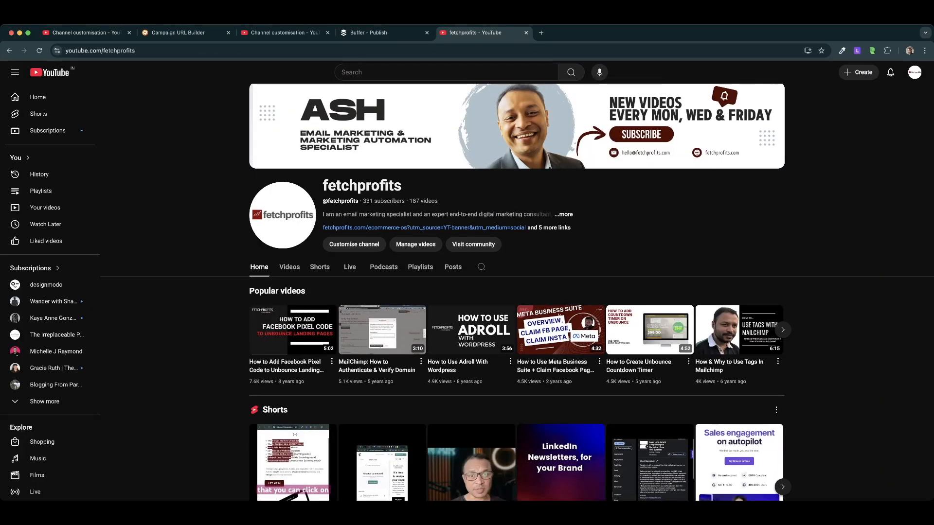
click(549, 228)
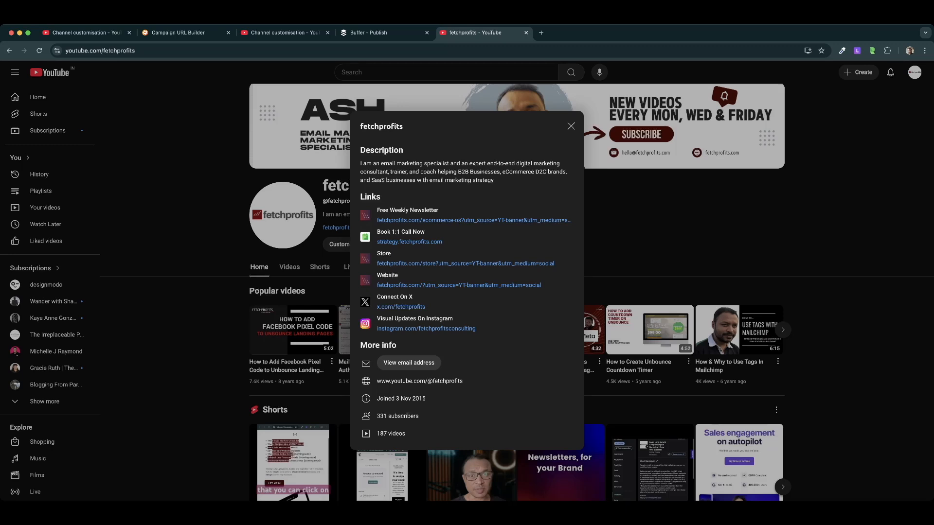
key(Escape)
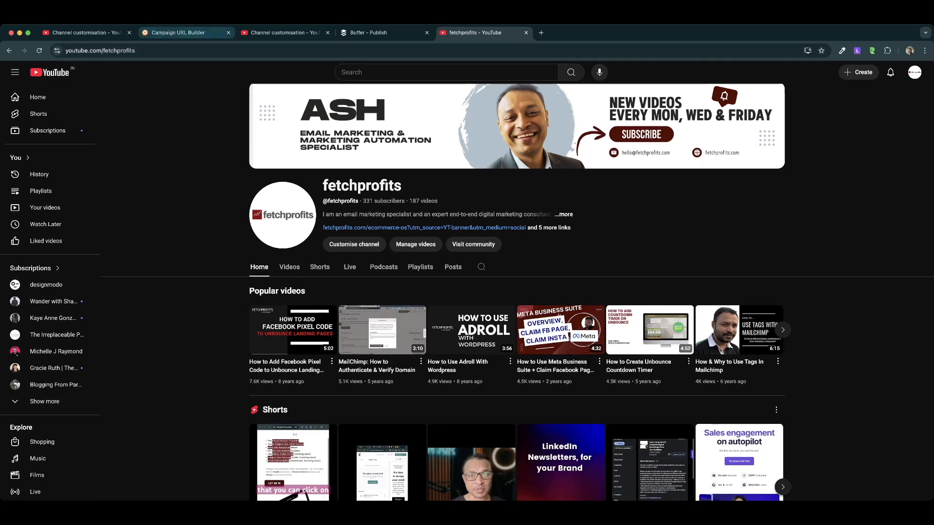
- Search Google for "google utm builder" and open the Campaign URL Builder result
click(178, 33)
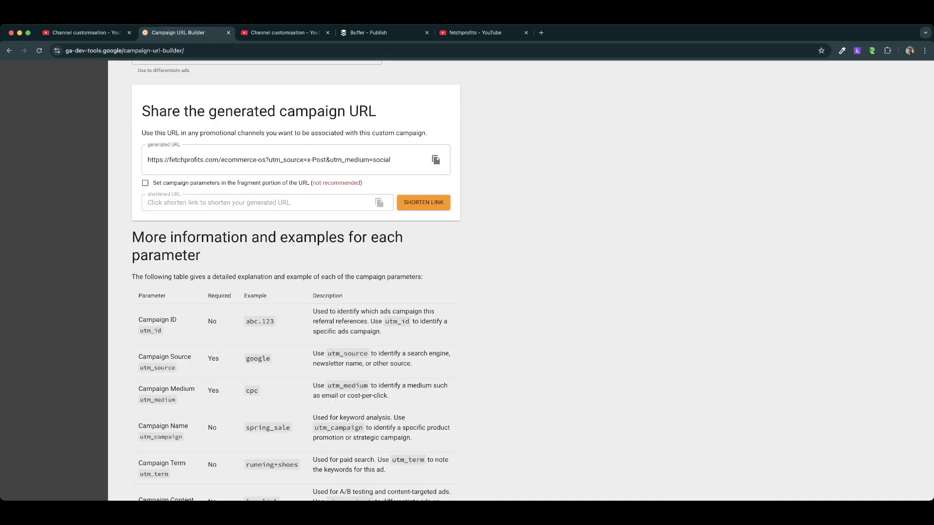
scroll(467, 282, up, 15)
click(541, 32)
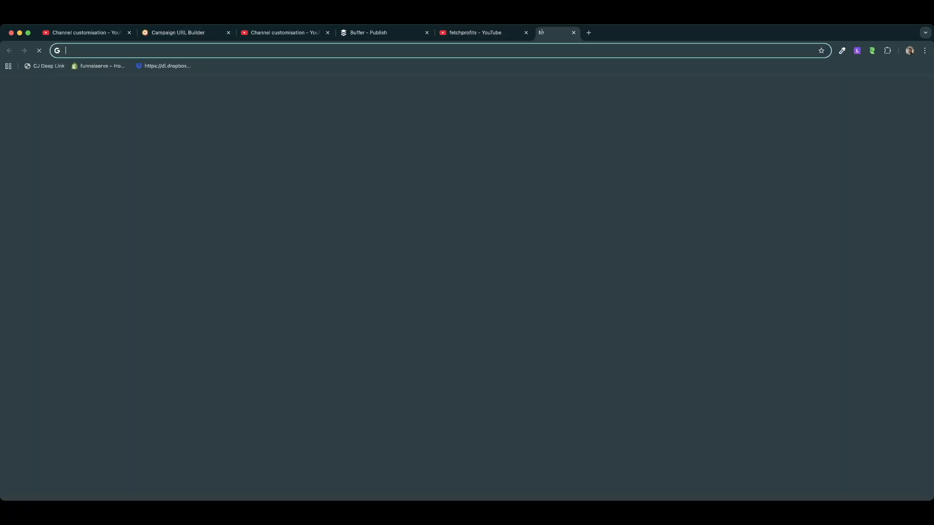
text(google utm builder)
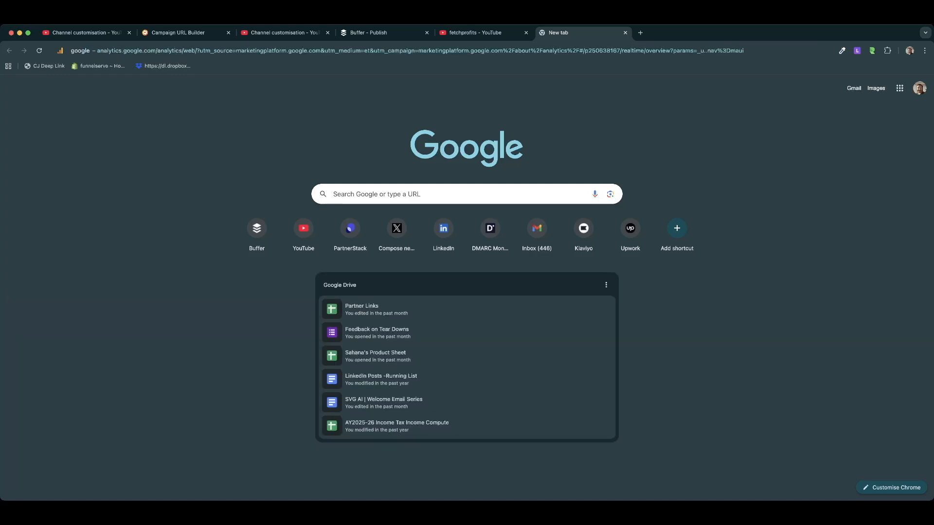
key(Return)
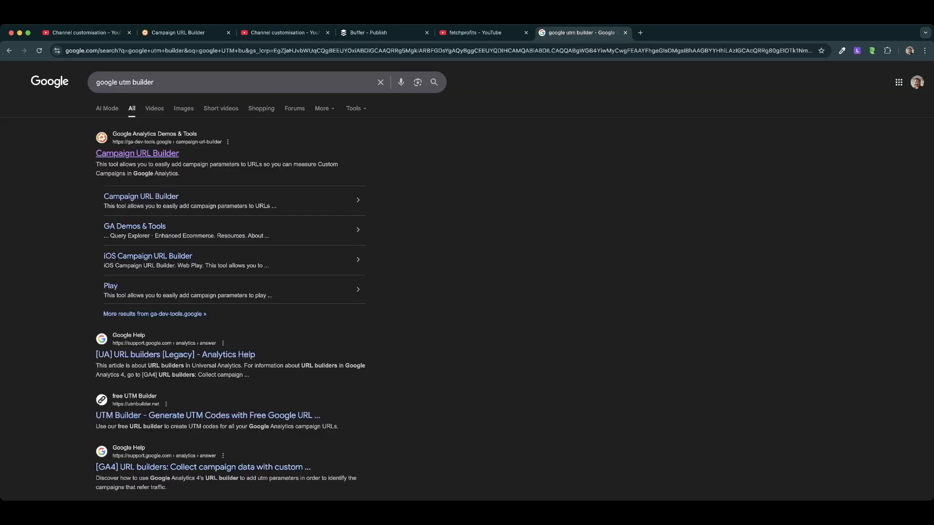
click(137, 153)
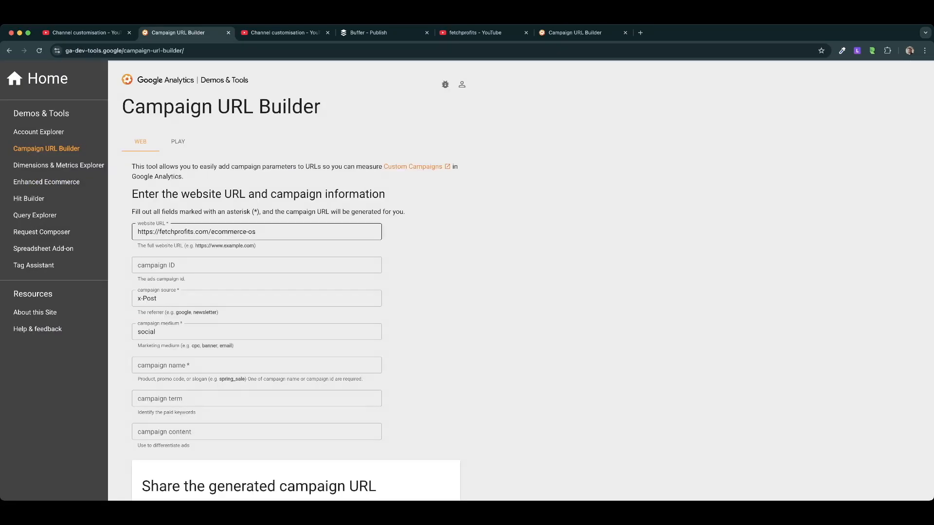
scroll(256, 231, down, 2)
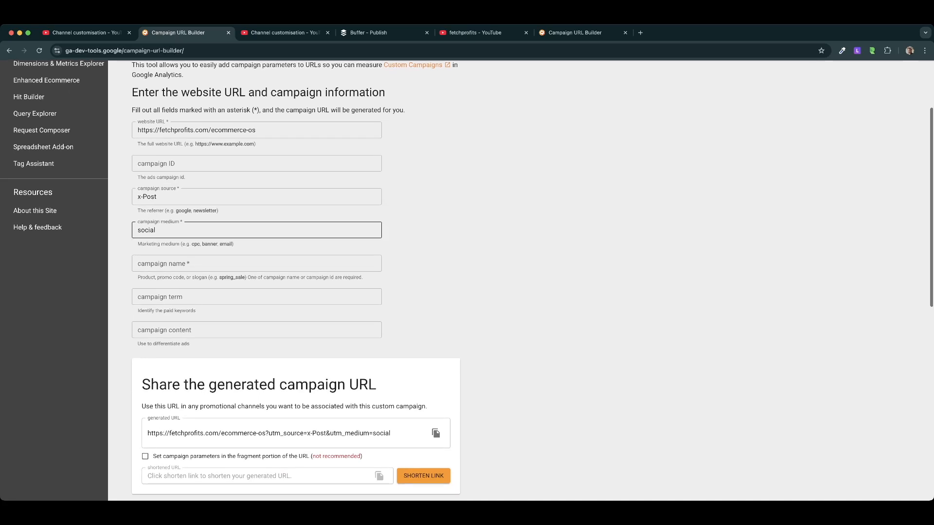
scroll(257, 231, up, 1)
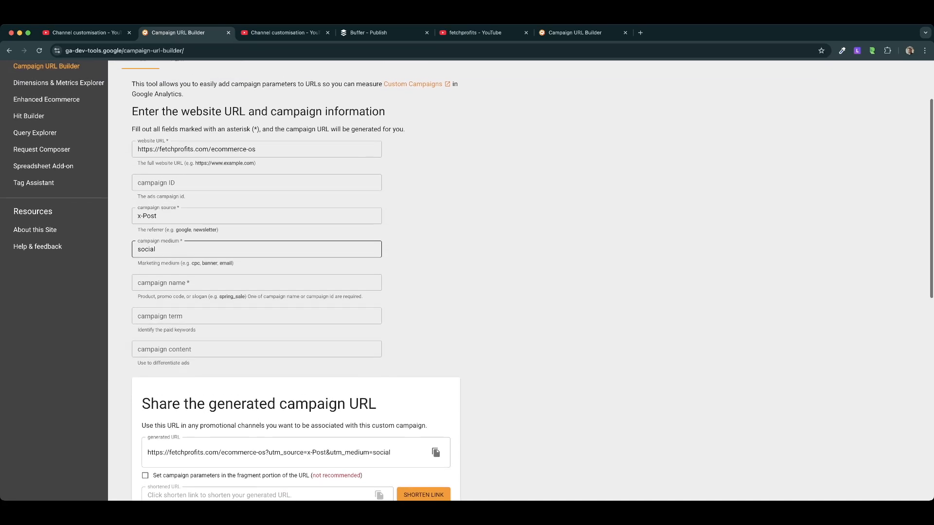
click(263, 156)
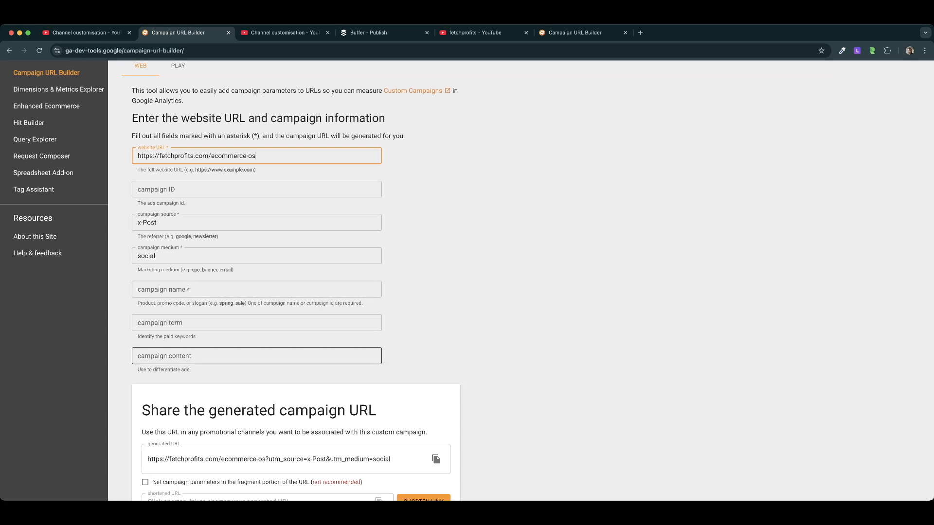
scroll(256, 356, up, 3)
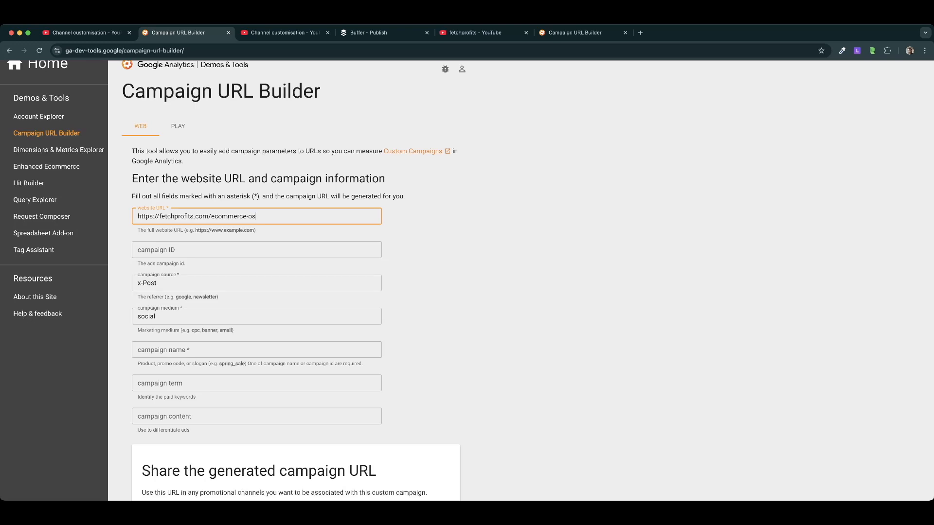
click(86, 33)
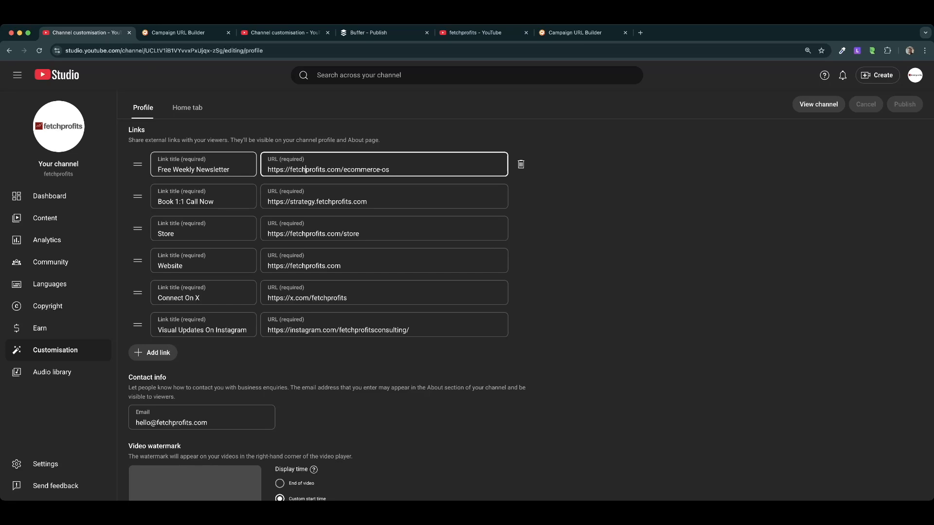
click(215, 169)
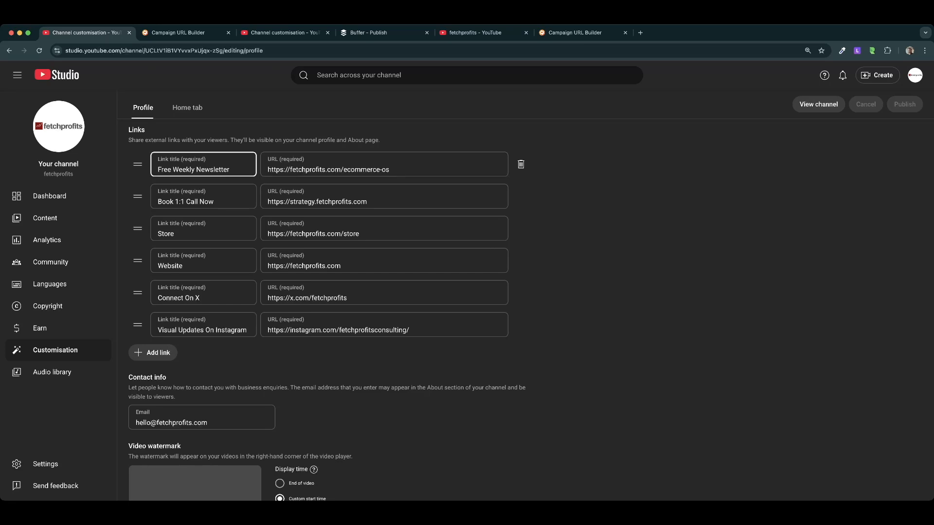
key(Tab)
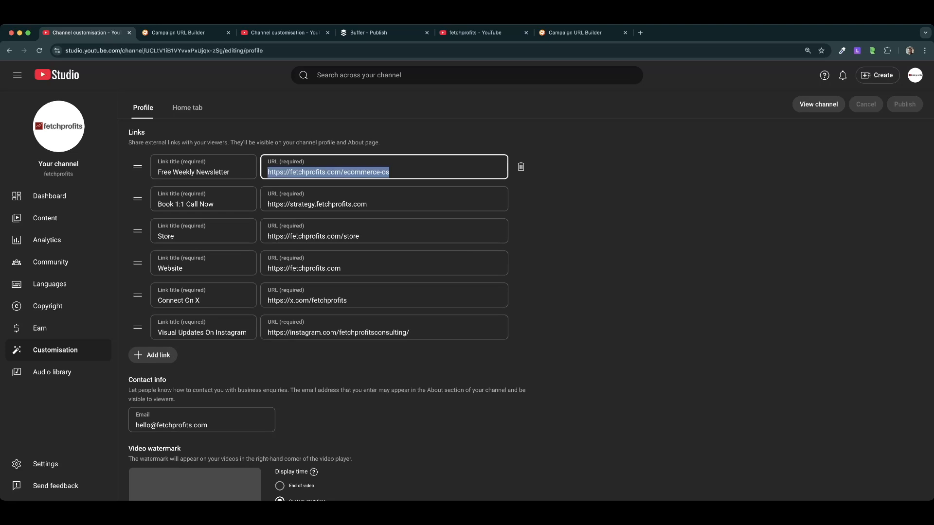
click(177, 33)
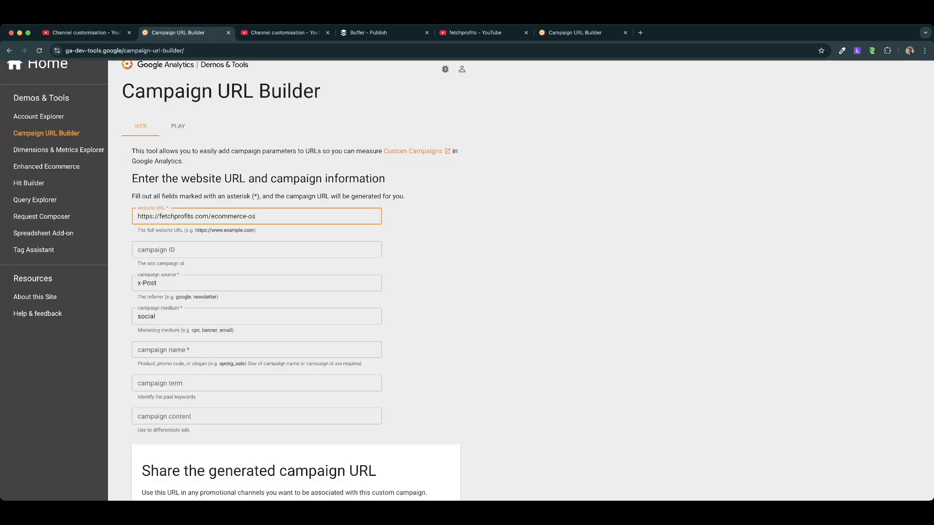
key(super+a)
key(super+c)
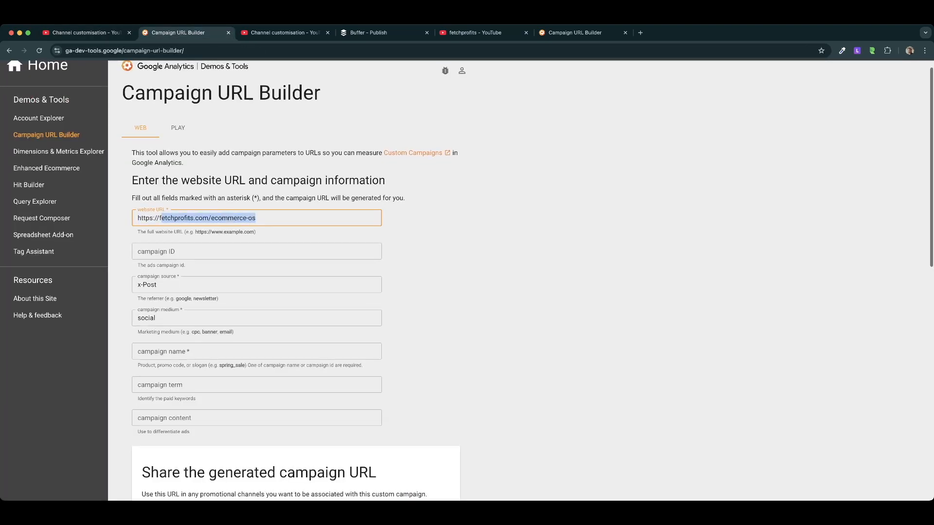
key(BackSpace)
key(super+v)
scroll(256, 292, down, 1)
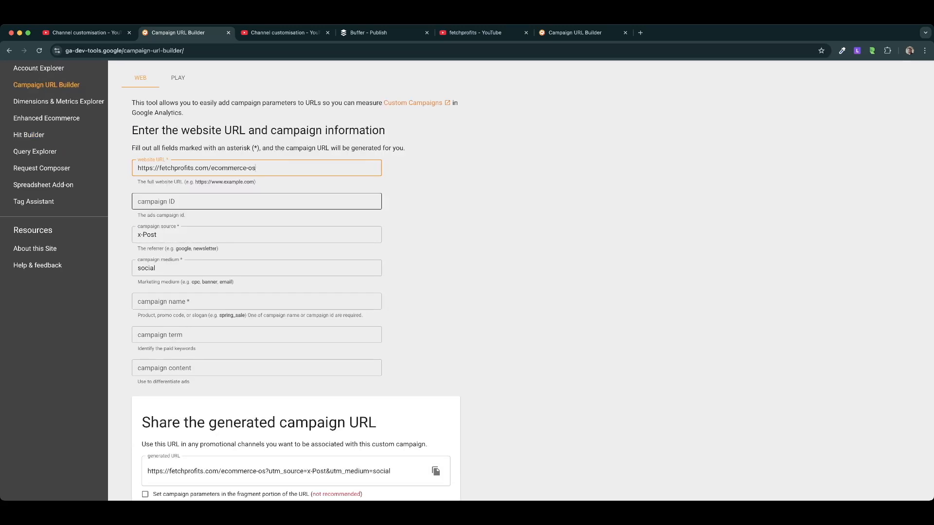
- Set the campaign source to "YT Banner"
key(Tab)
key(Tab)
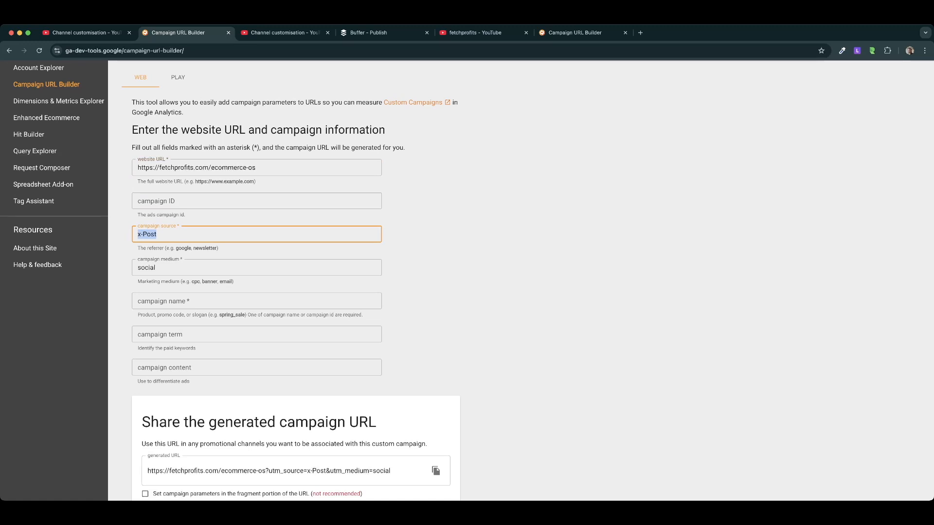
text(YT Banner)
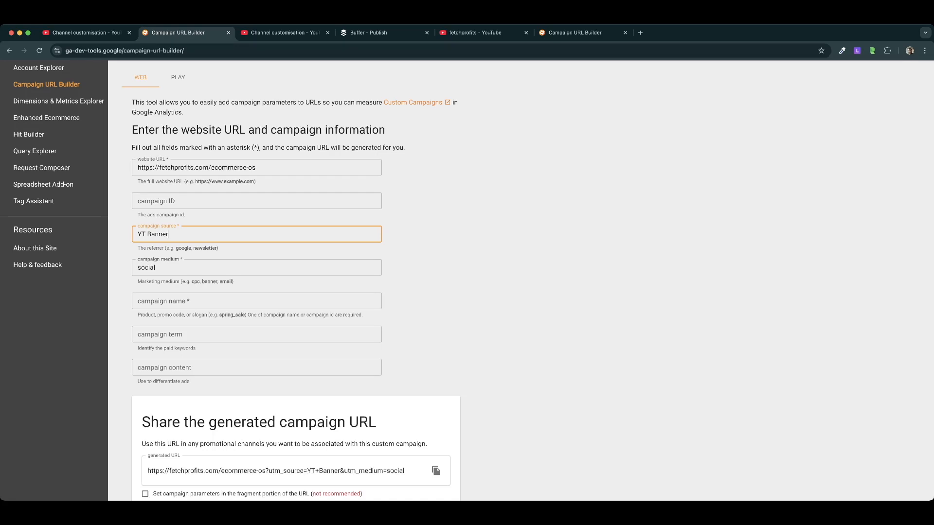
- Inspect the UTM parameters in the generated campaign URL and copy the whole URL
scroll(257, 268, down, 1)
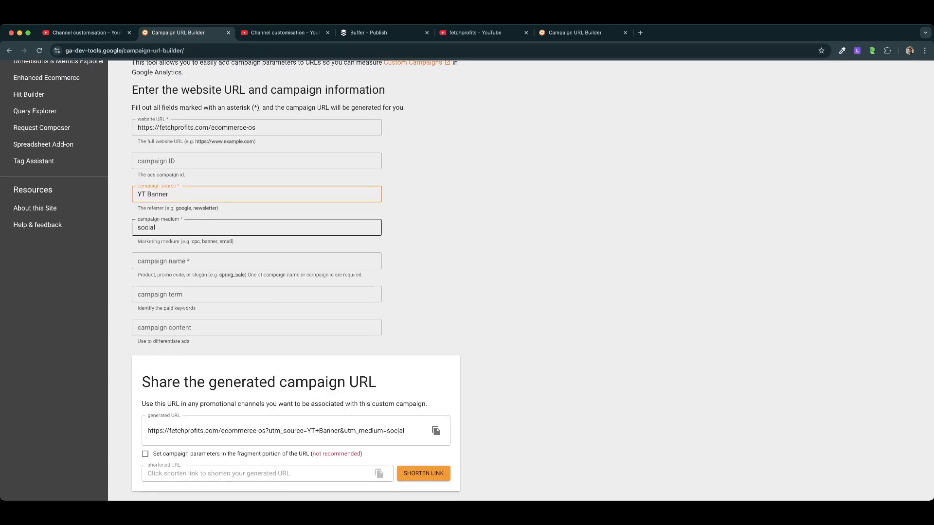
scroll(257, 261, down, 1)
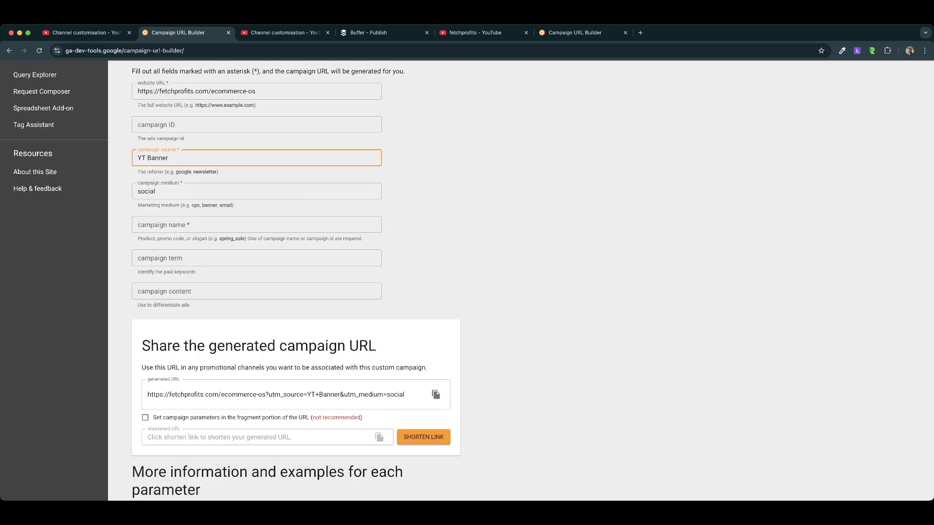
scroll(467, 280, down, 4)
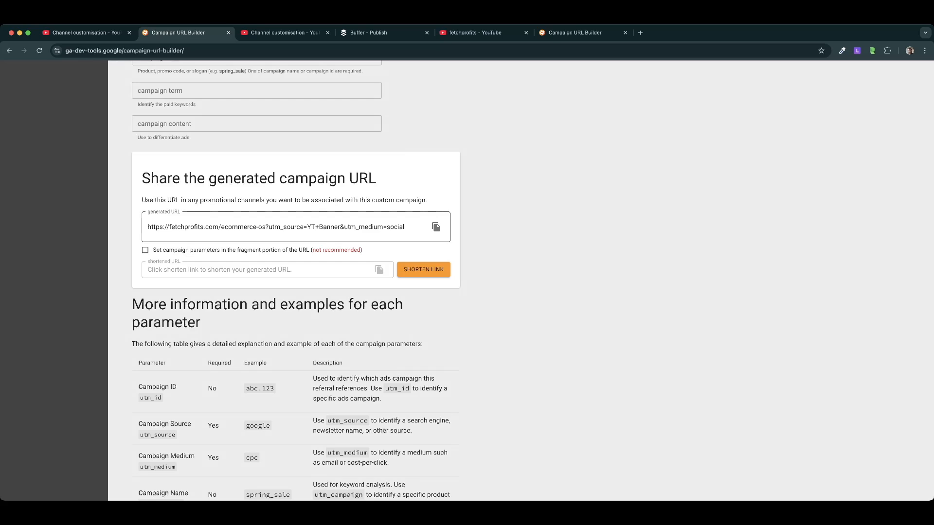
drag(266, 227, 405, 227)
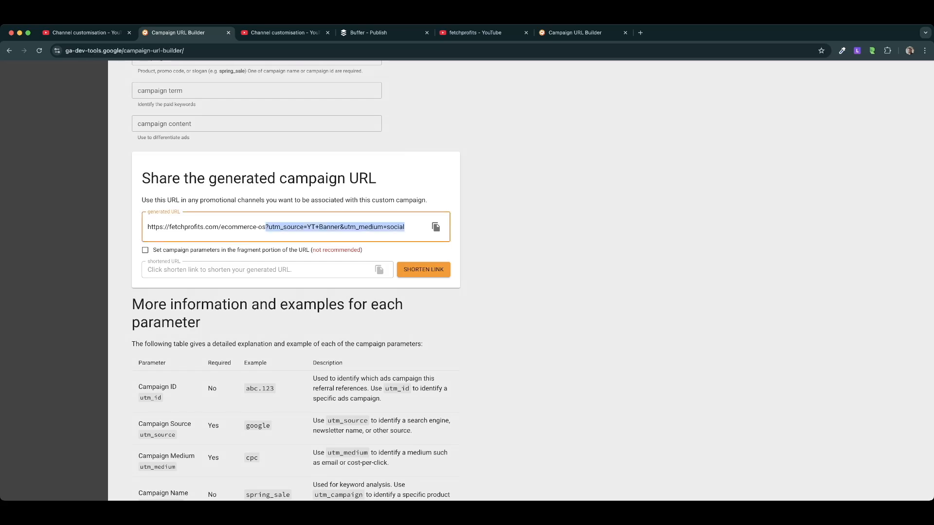
scroll(467, 281, up, 1)
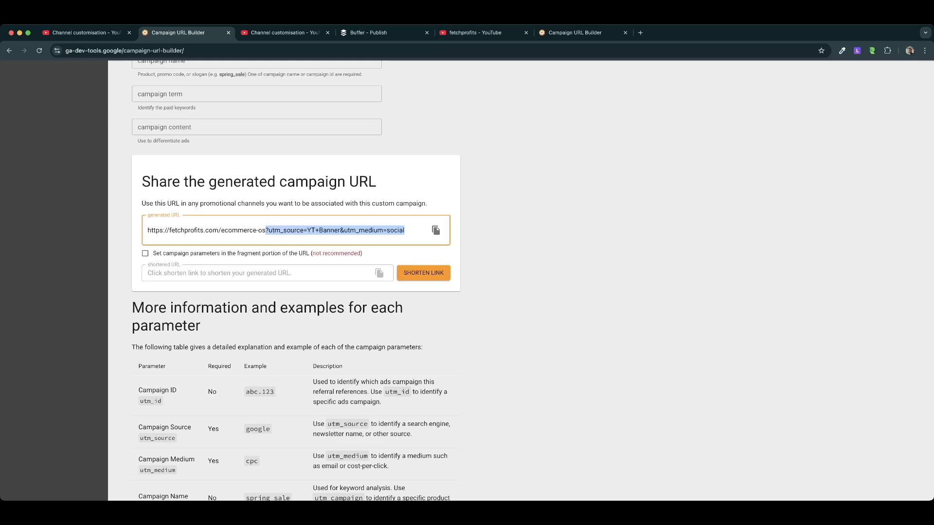
click(268, 230)
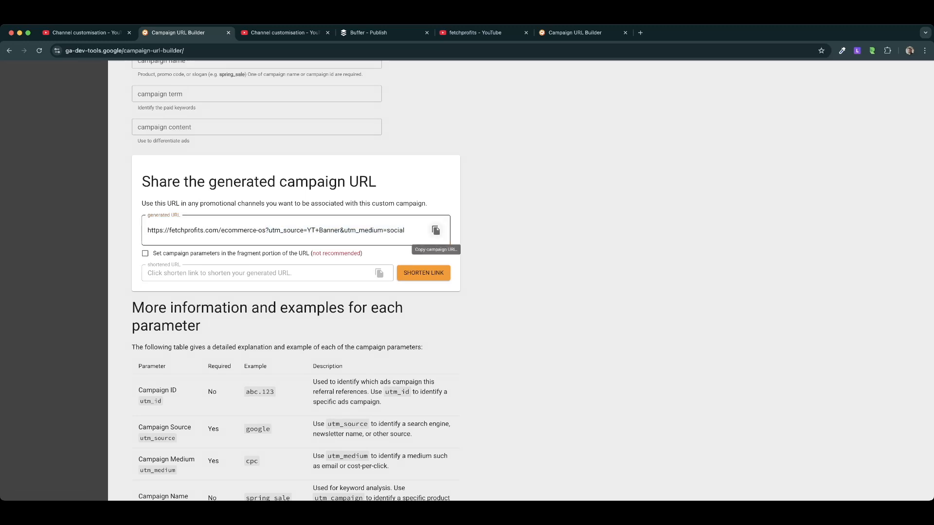
click(436, 230)
- Examine the UTM-tagged newsletter, store and website links on the other channel customisation page, and check the public channel page
click(282, 32)
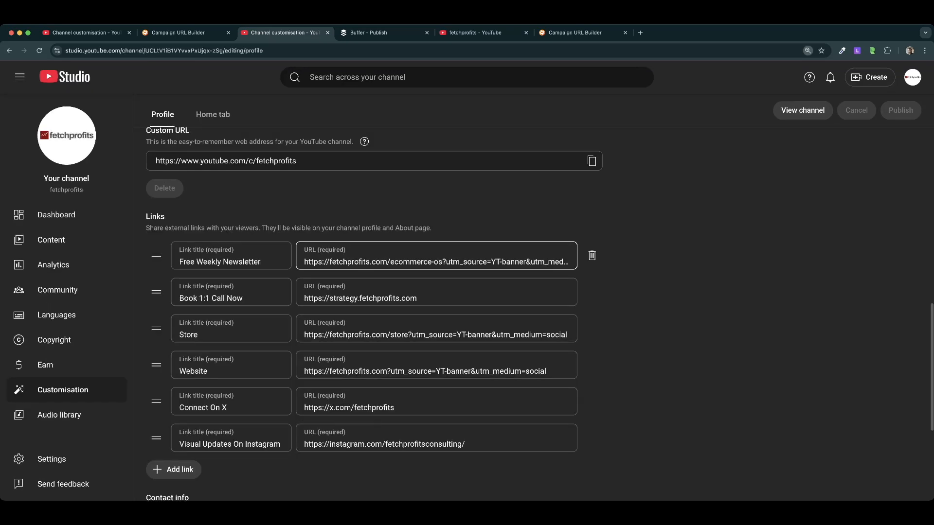
key(super+equal)
key(super+equal)
scroll(487, 316, down, 2)
scroll(486, 316, down, 2)
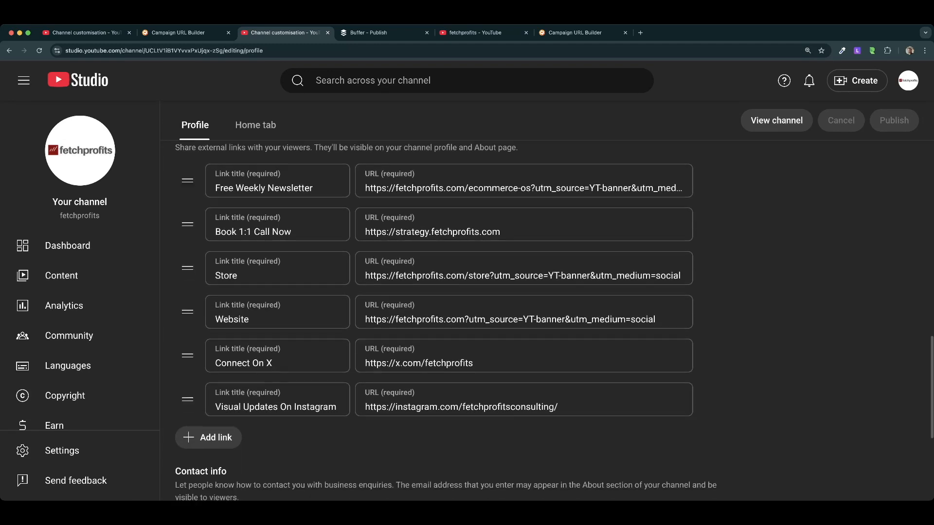
click(272, 260)
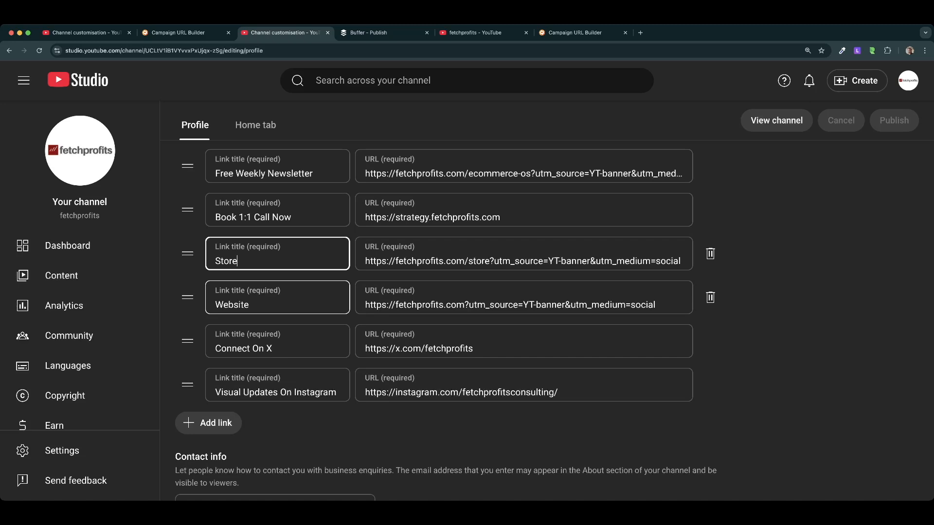
click(474, 33)
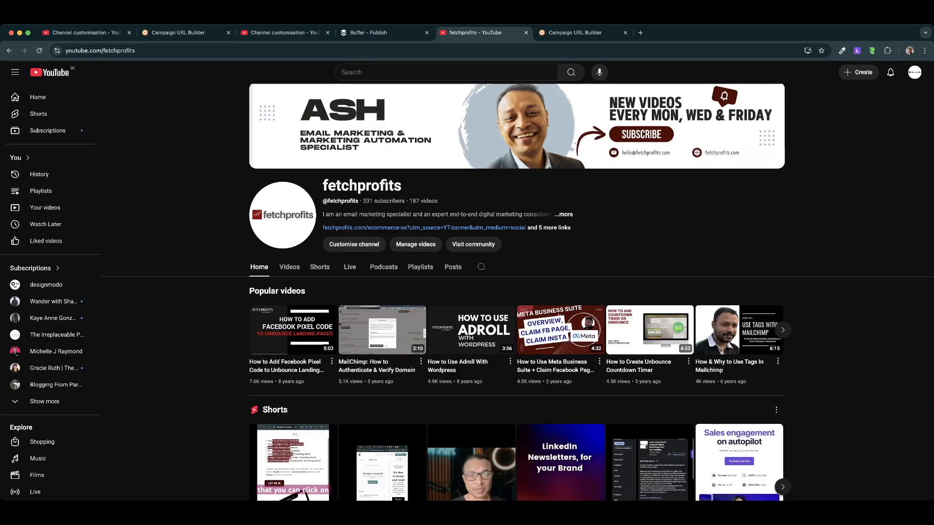
click(285, 33)
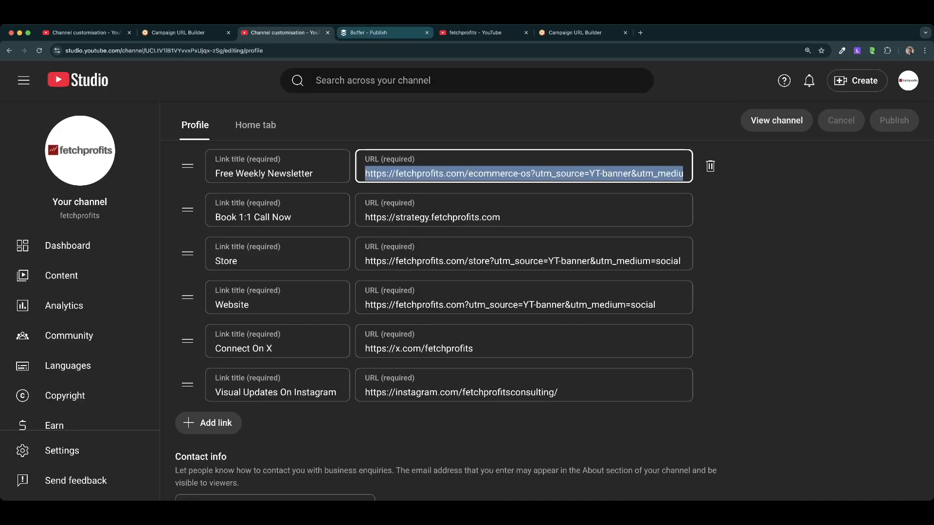
click(368, 32)
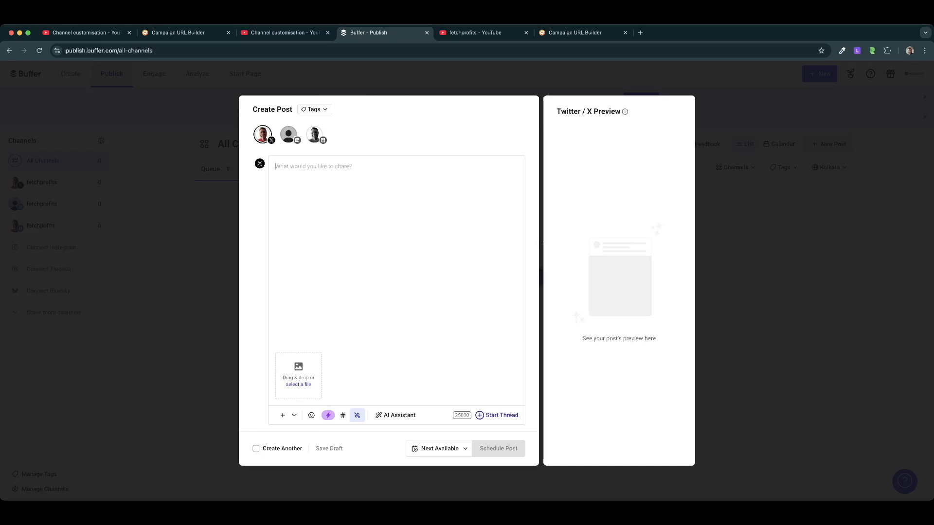
key(super+v)
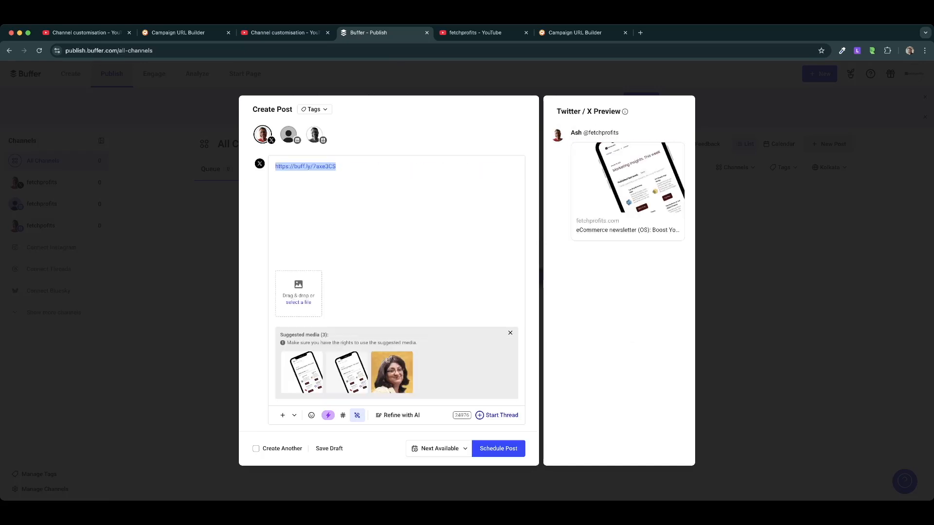
click(285, 32)
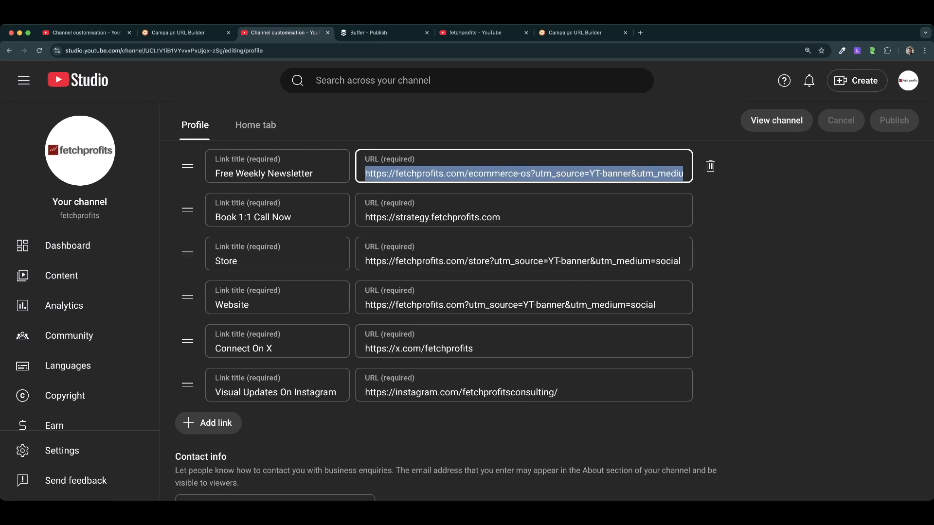
key(super+v)
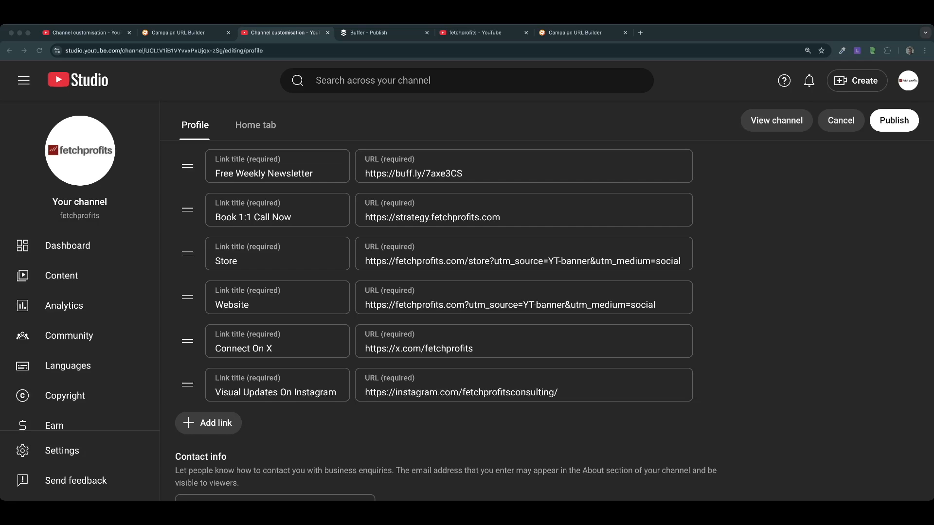
- Return to the Campaign URL Builder for the ecommerce-os page and change the campaign source to "Blog Post"
click(178, 33)
scroll(257, 274, up, 3)
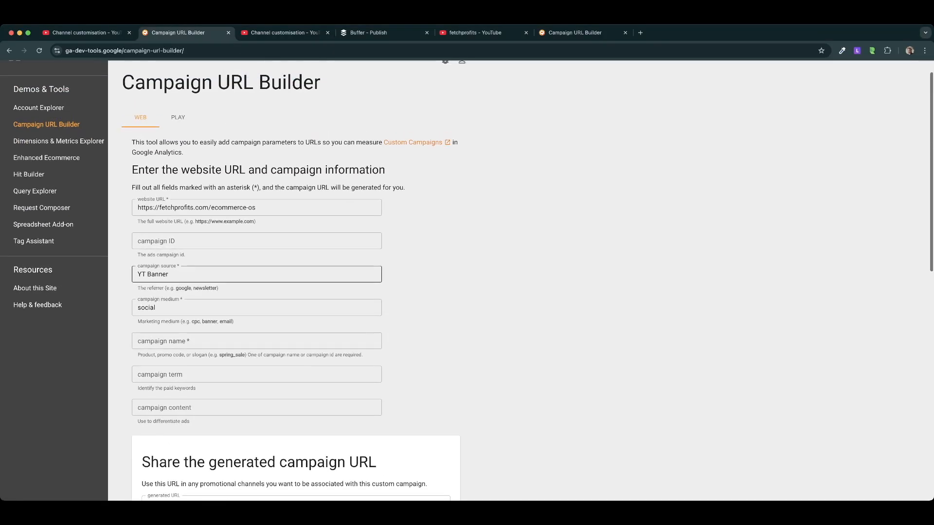
drag(171, 274, 135, 275)
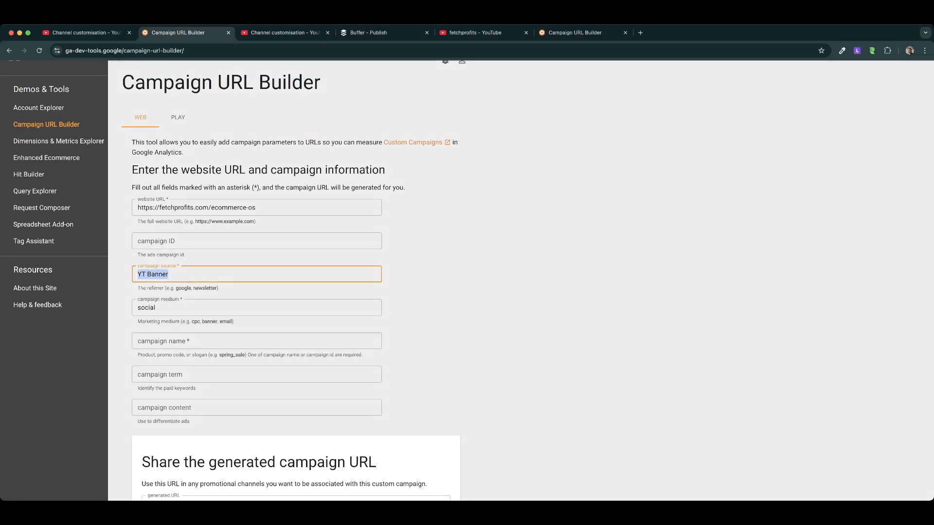
text(Descripton Box YT)
scroll(257, 281, down, 1)
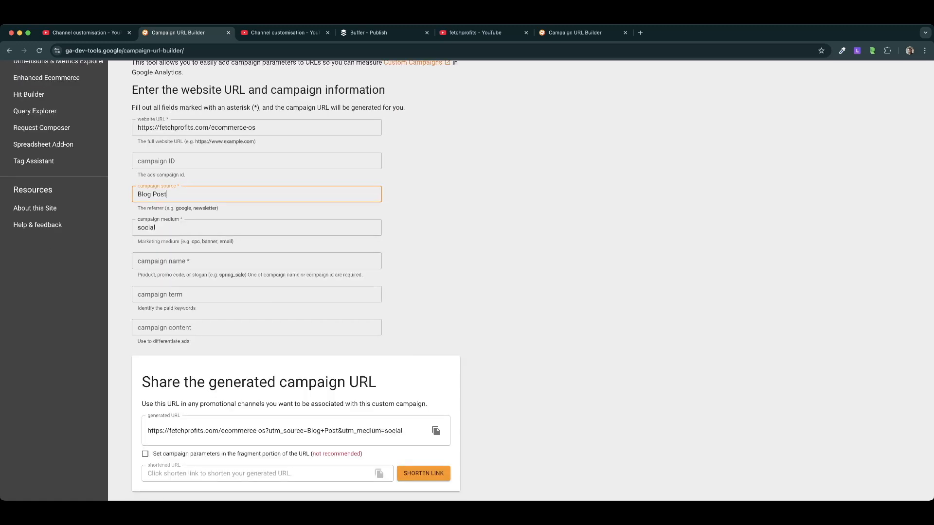
scroll(467, 281, up, 1)
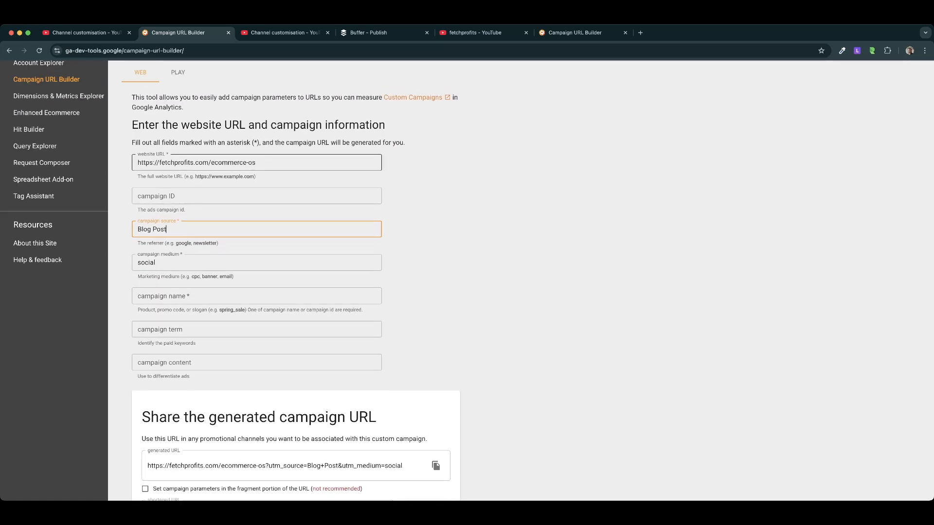
- Review the website URL and the campaign ID, name, term and content fields, and check the generated campaign URL
drag(256, 163, 137, 163)
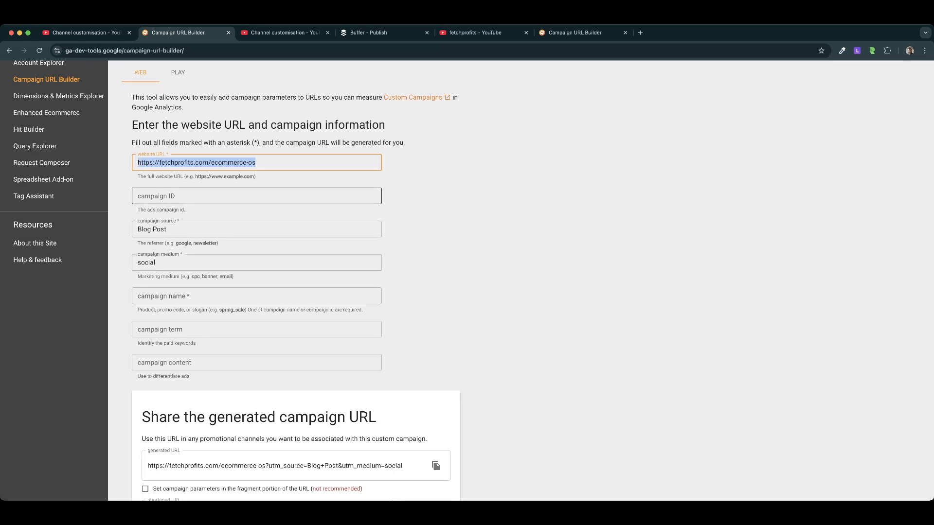
click(194, 196)
click(195, 296)
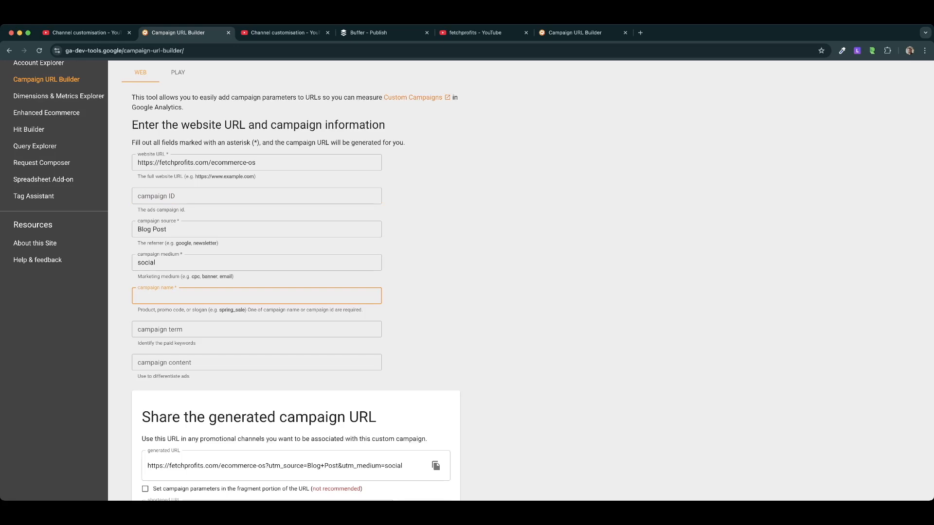
click(195, 329)
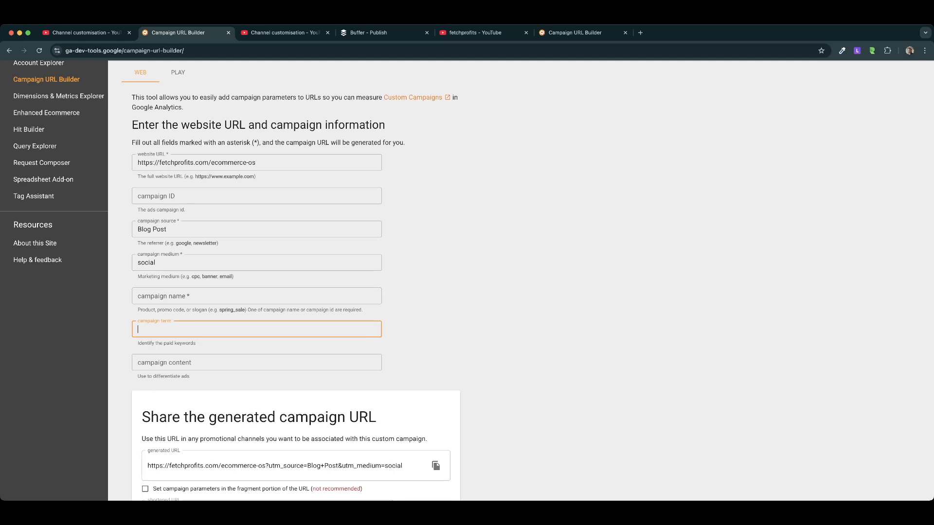
click(209, 362)
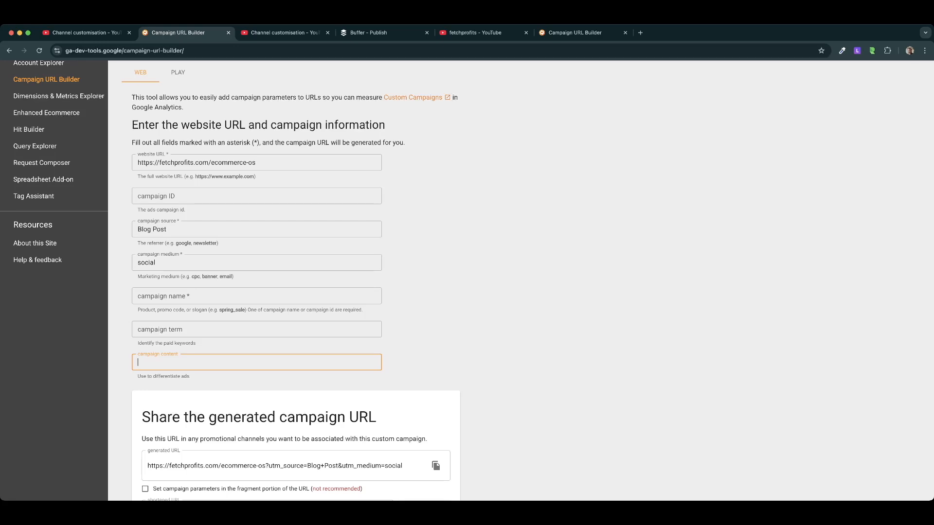
scroll(467, 280, down, 5)
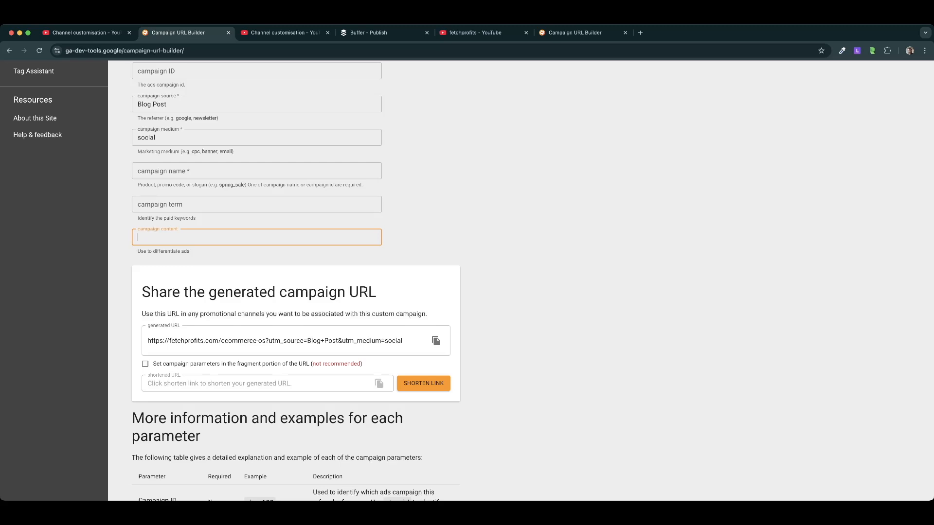
key(super+Tab)
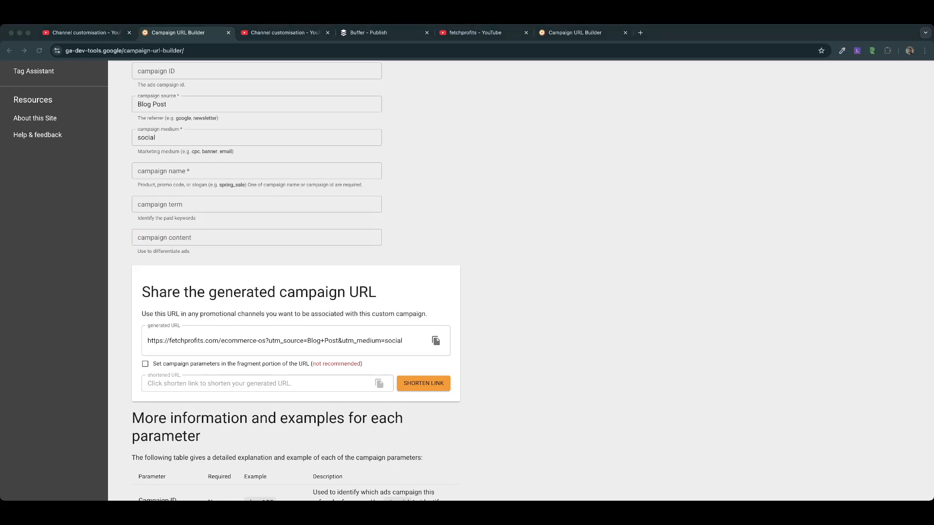